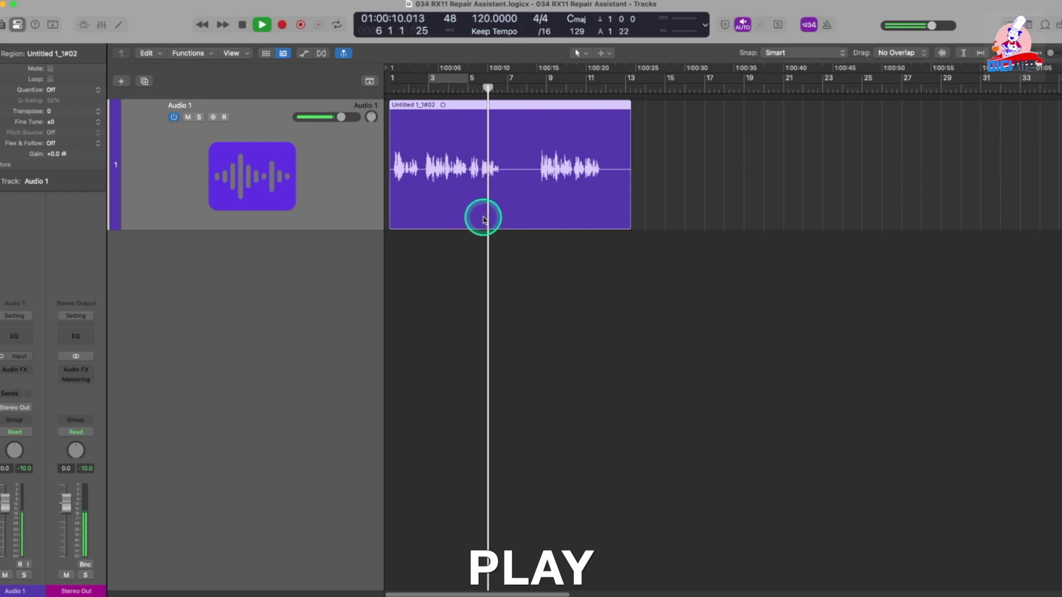
- Stop playback, insert the mono RX 11 Repair Assistant on the Audio 1 track and move its window clear of the recording's start
key("space")
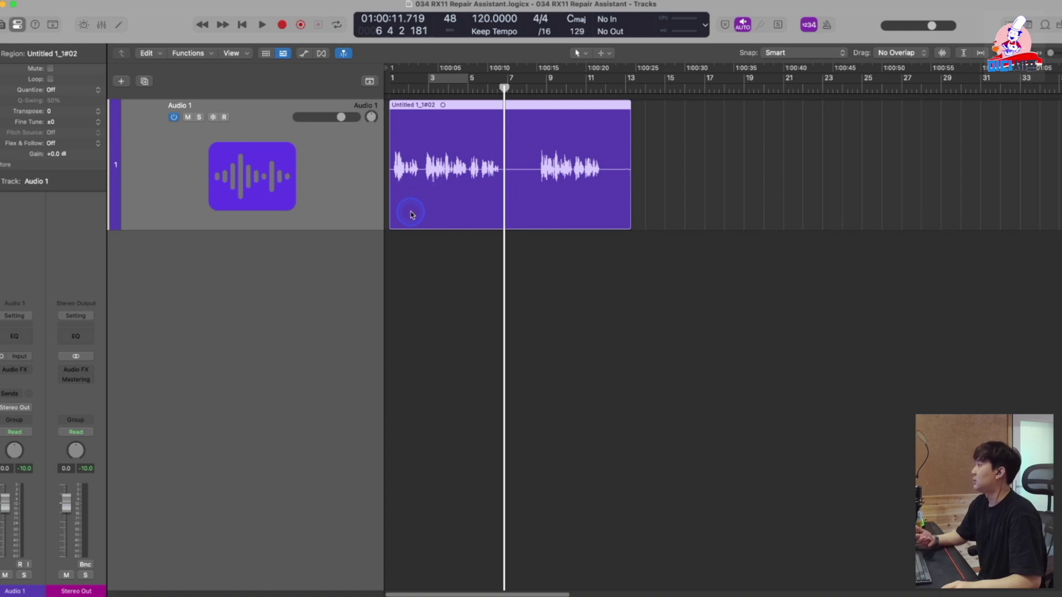
left_click(27, 370)
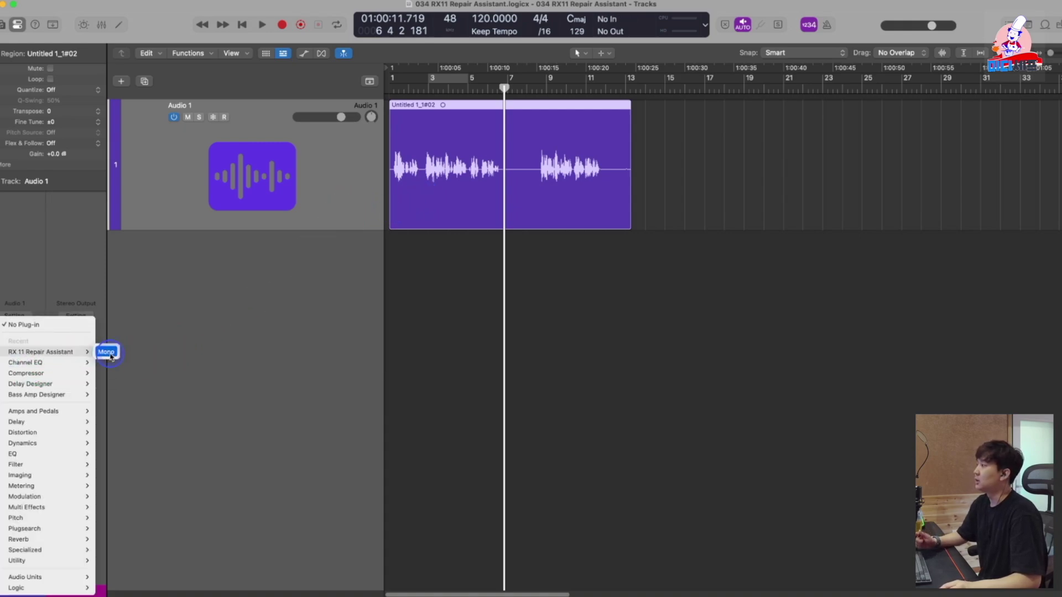
left_click(488, 321)
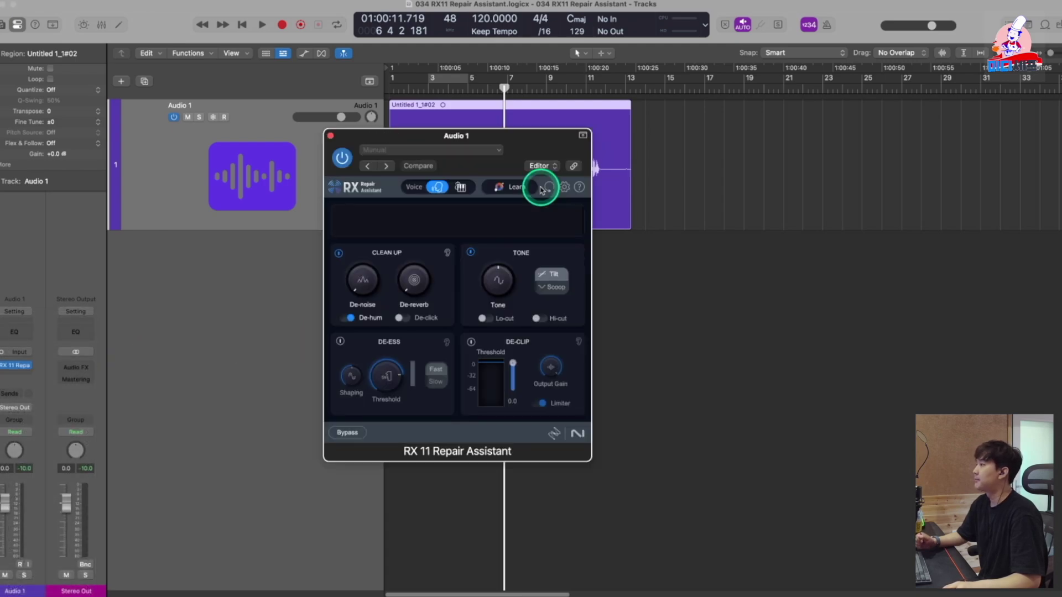
left_click_drag(533, 147, 614, 155)
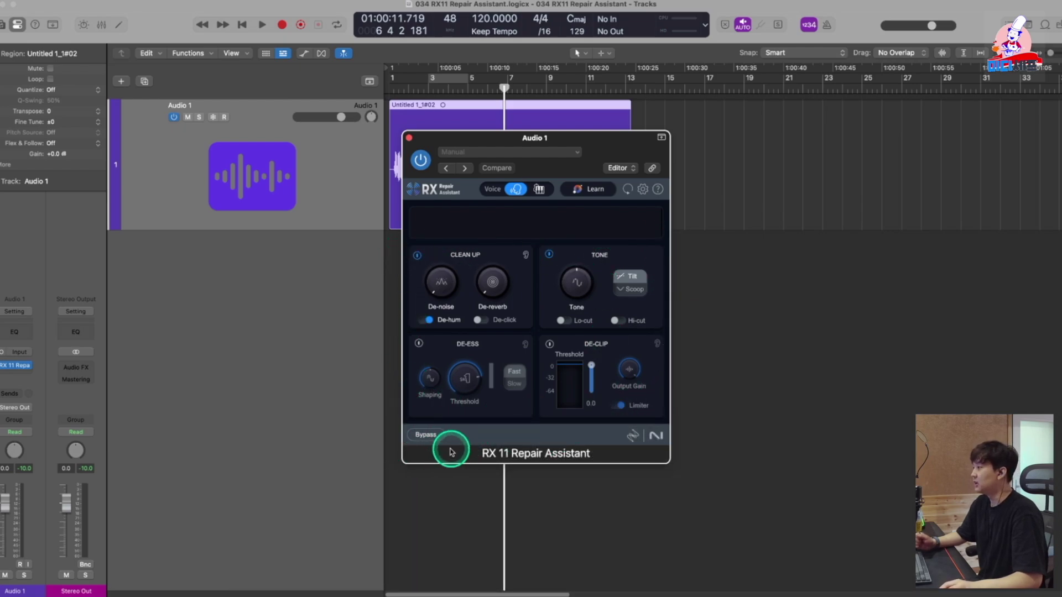
left_click_drag(617, 156, 729, 171)
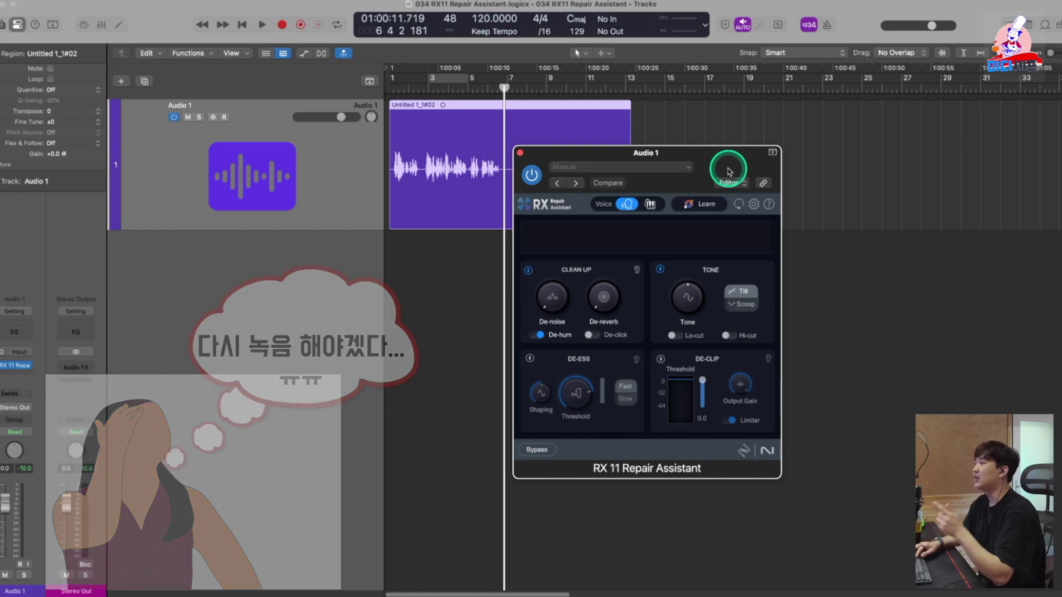
left_click_drag(738, 164, 731, 168)
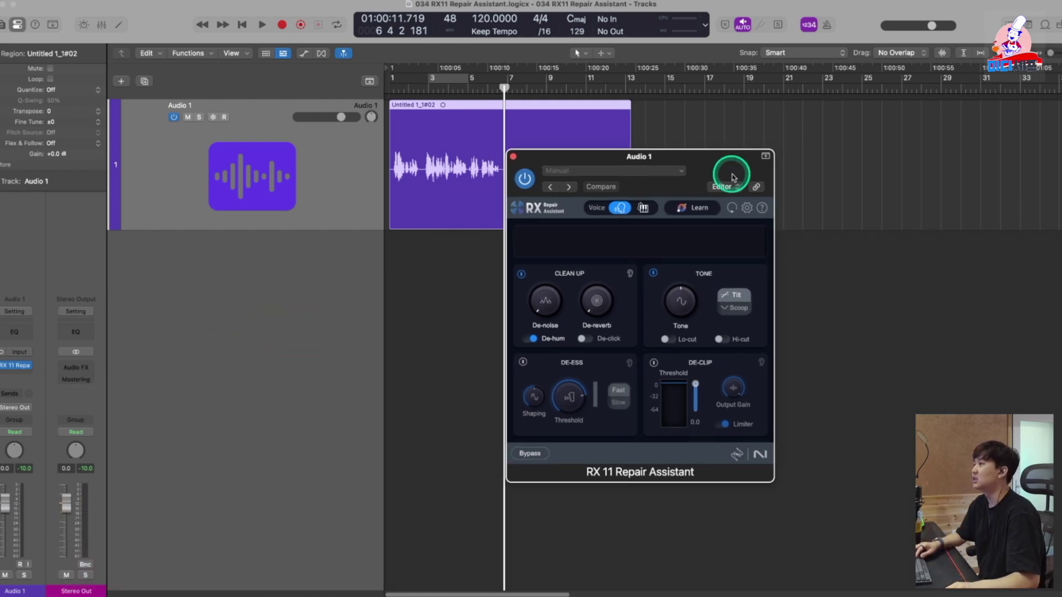
- Run Learn on the vocal recording by playing it from the beginning, and return the playhead to the start
left_click(698, 208)
left_click_drag(498, 92, 349, 97)
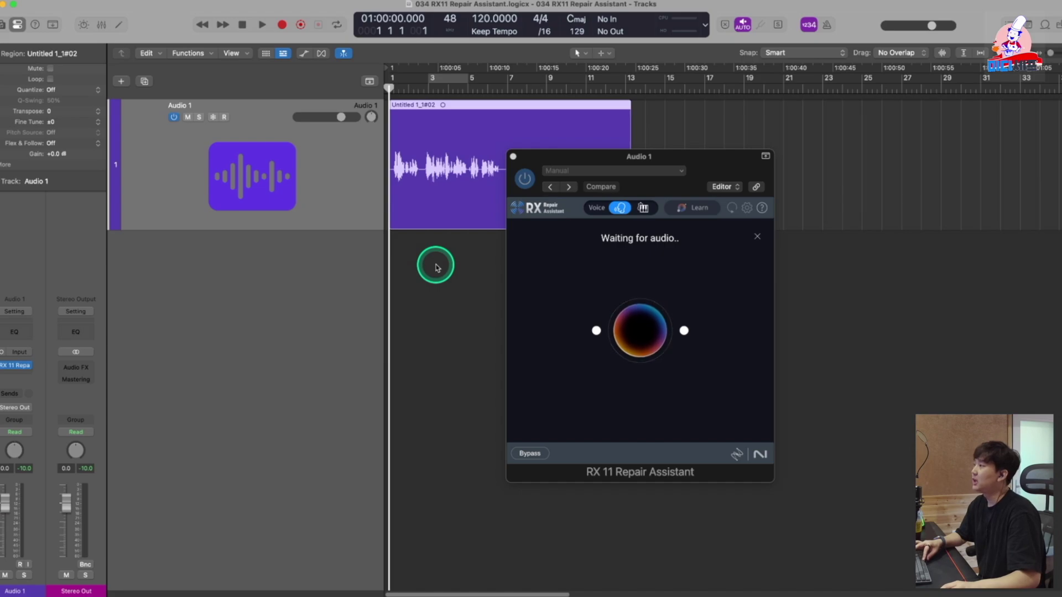
key("space")
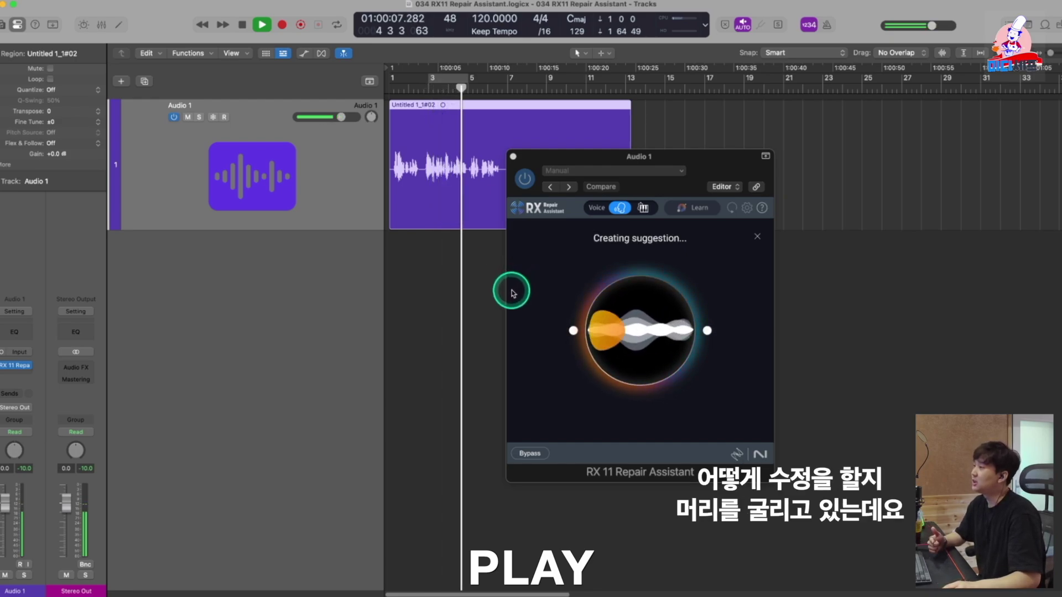
key("space")
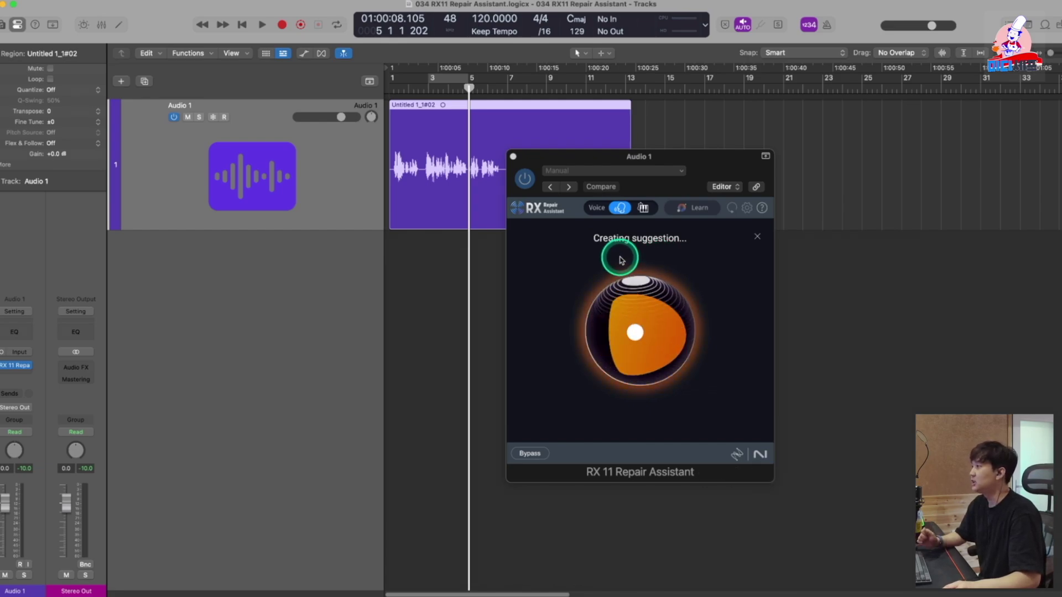
left_click_drag(468, 87, 389, 87)
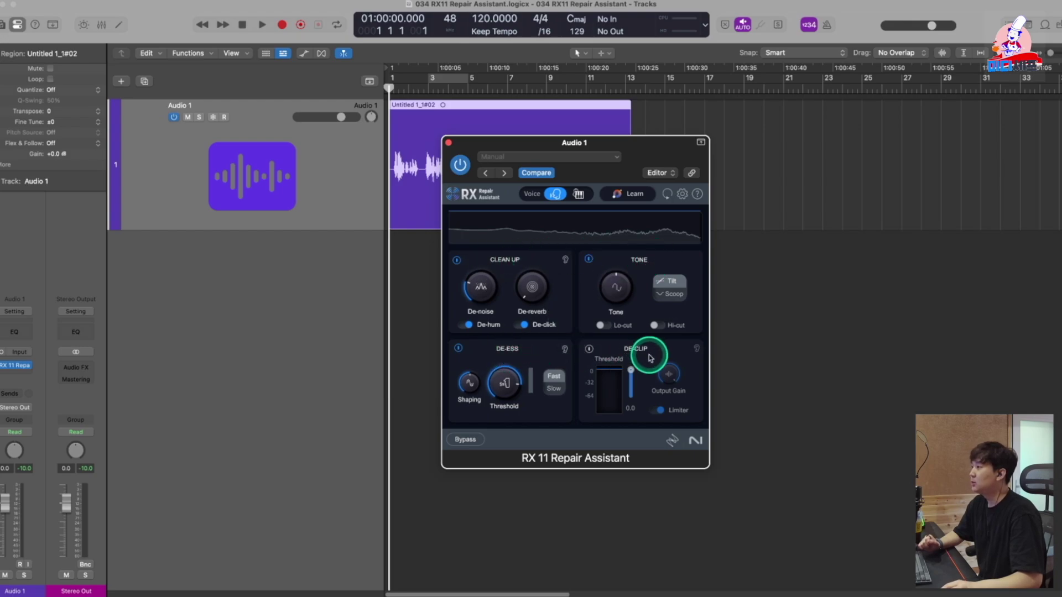
- Switch off the De-ess and Tone modules and adjust De-noise by ear during playback, settling on a mid-range amount
left_click(458, 349)
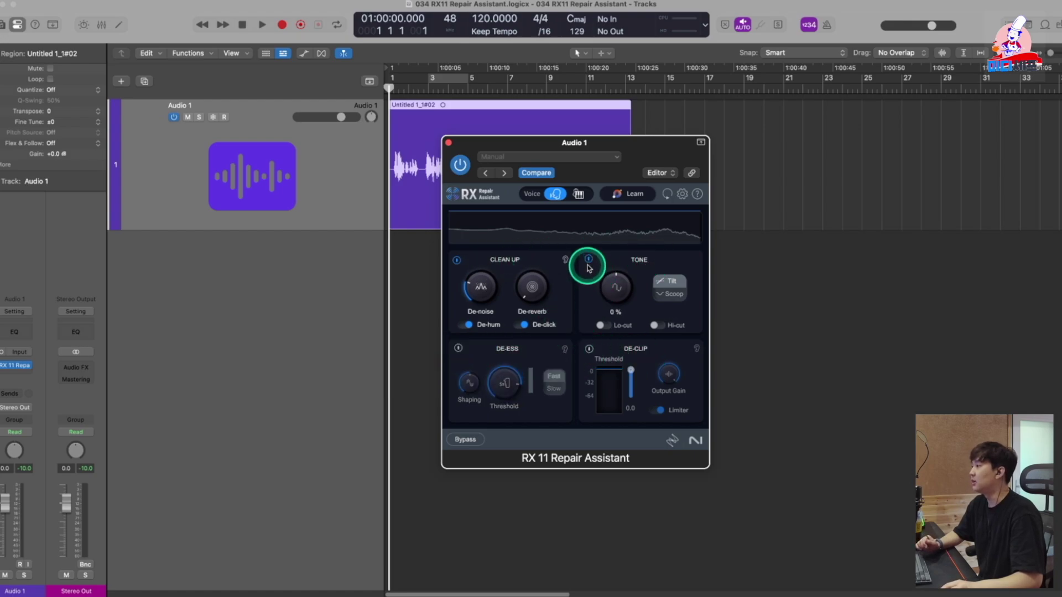
left_click(587, 260)
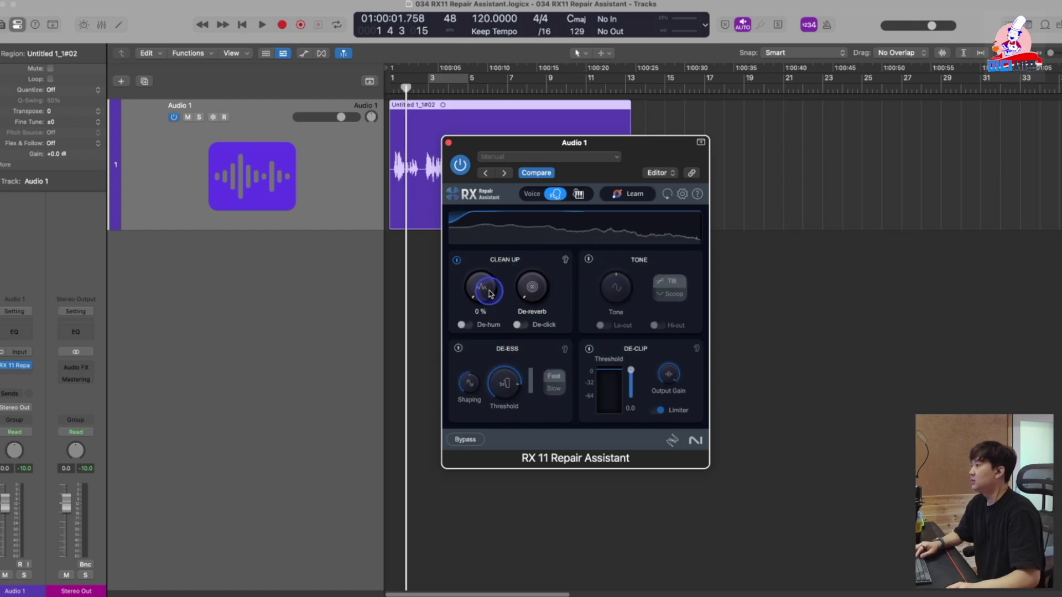
left_click_drag(489, 293, 489, 202)
key("space")
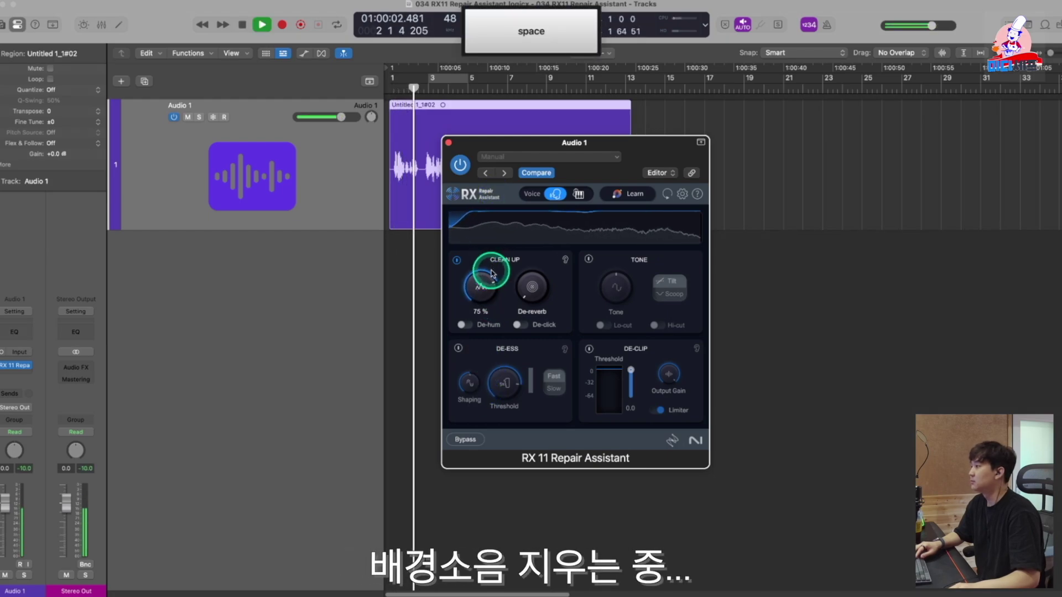
mouse_move(489, 288)
left_mouse_down()
mouse_move(494, 382)
mouse_move(486, 238)
mouse_move(502, 403)
mouse_move(489, 265)
mouse_move(482, 304)
mouse_move(483, 293)
left_mouse_up()
key("space")
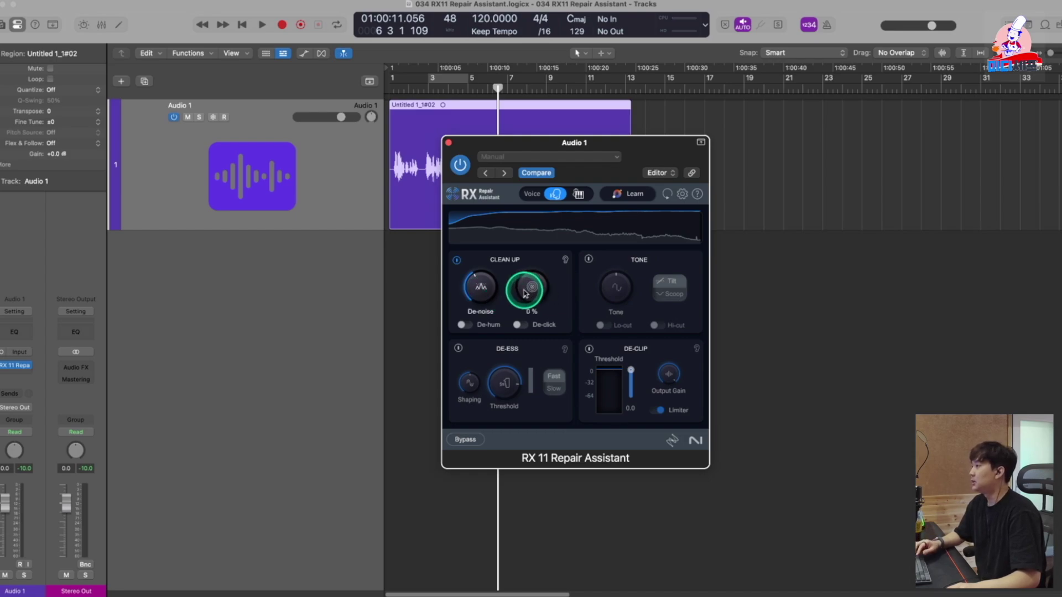
- Sweep De-reverb between 0% and 72% during playback and settle on a mid-range amount
key("space")
left_click_drag(532, 294, 528, 200)
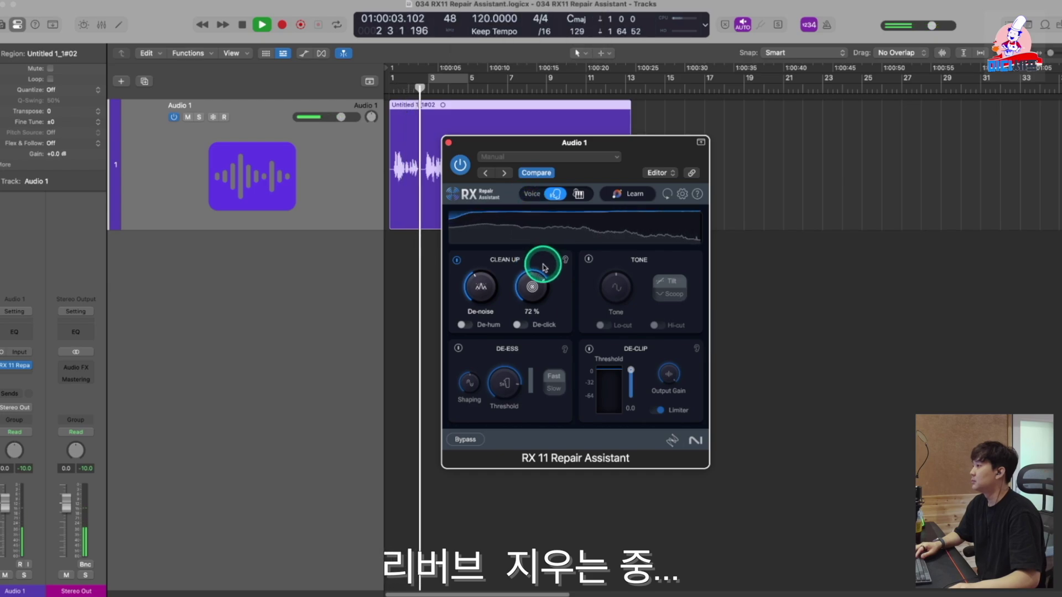
left_click_drag(542, 265, 536, 311)
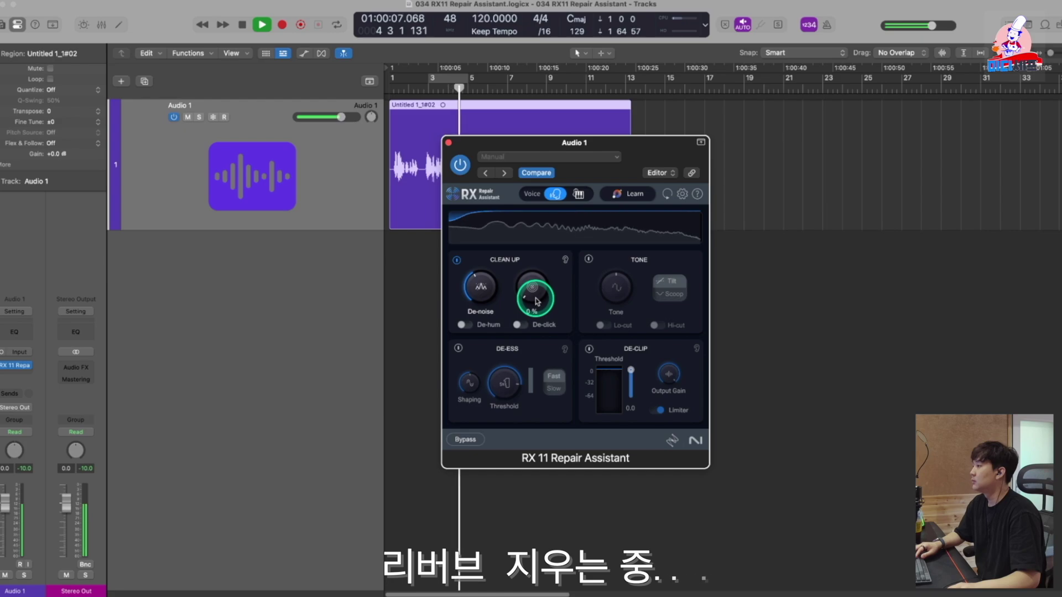
key("space")
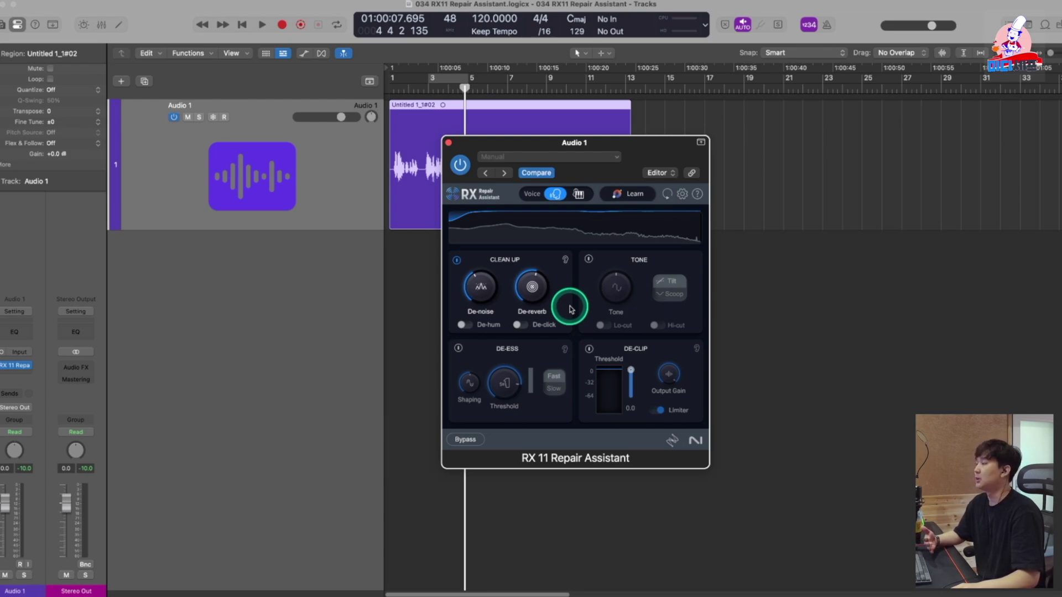
key("space")
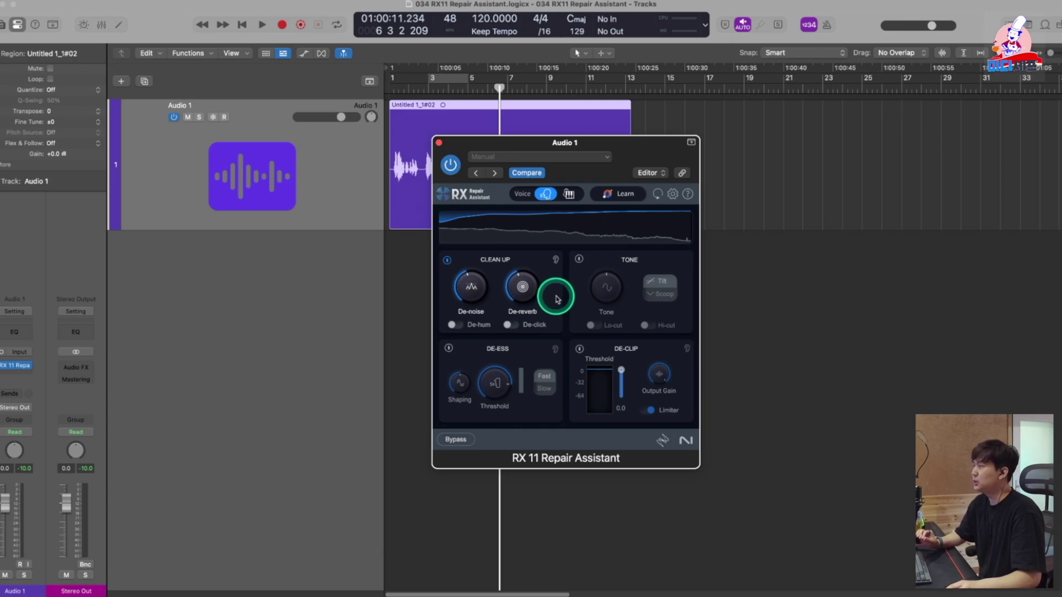
- Enable De-hum and De-click in the Clean Up section and switch the Tone module back on
left_click(463, 328)
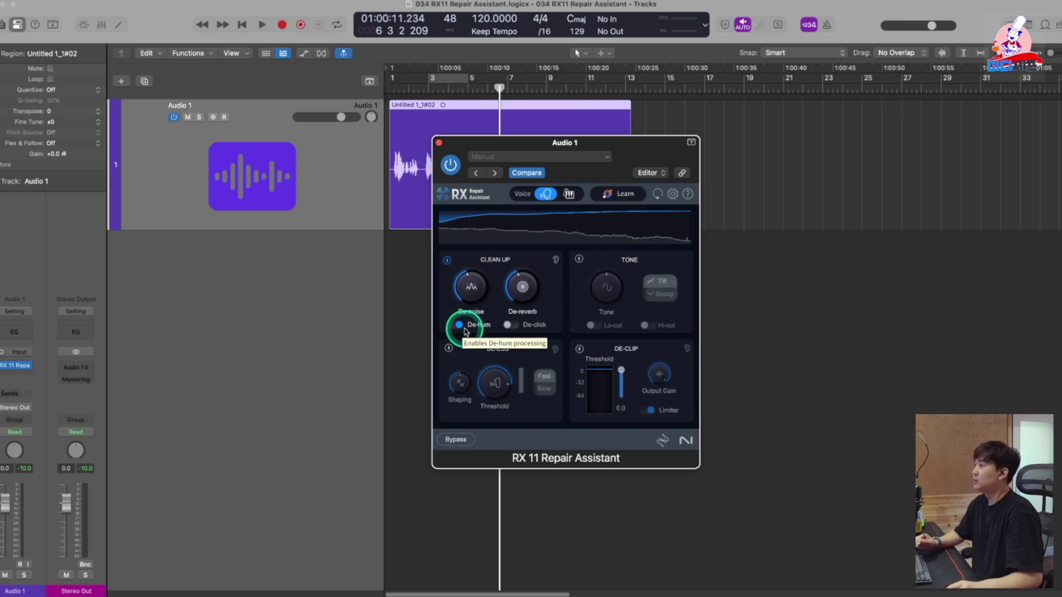
left_click(463, 329)
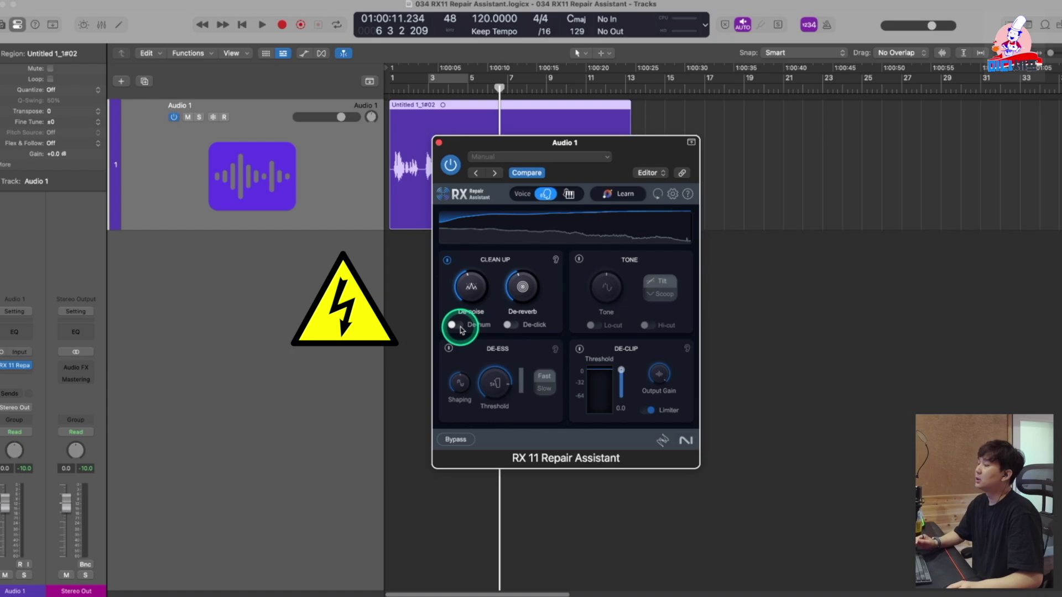
left_click(518, 327)
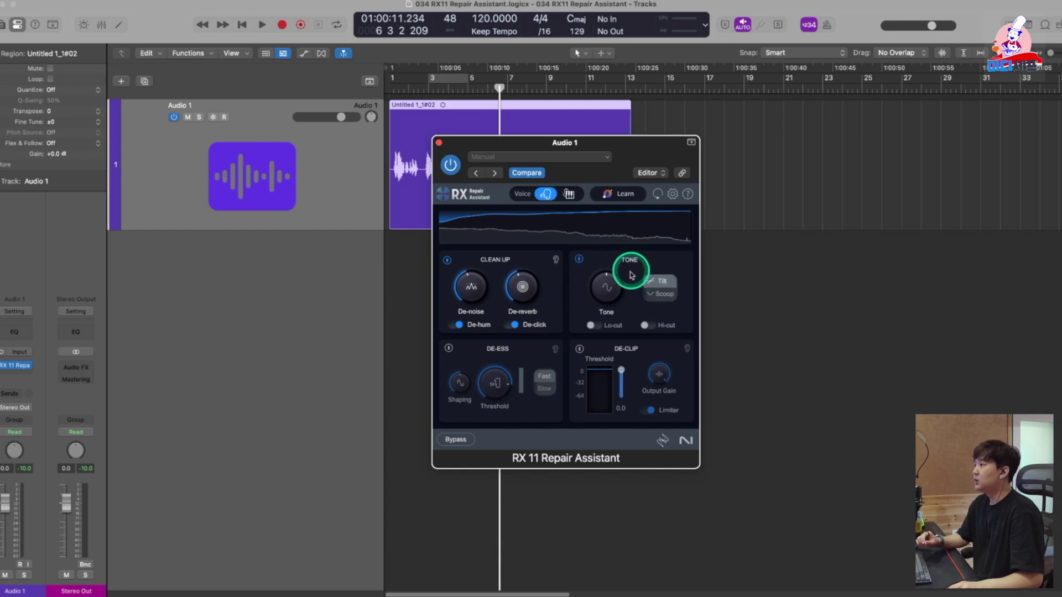
- Audition high and low Tone amounts in Tilt mode during playback and reset Tone to 0%
left_click_drag(612, 296, 612, 292)
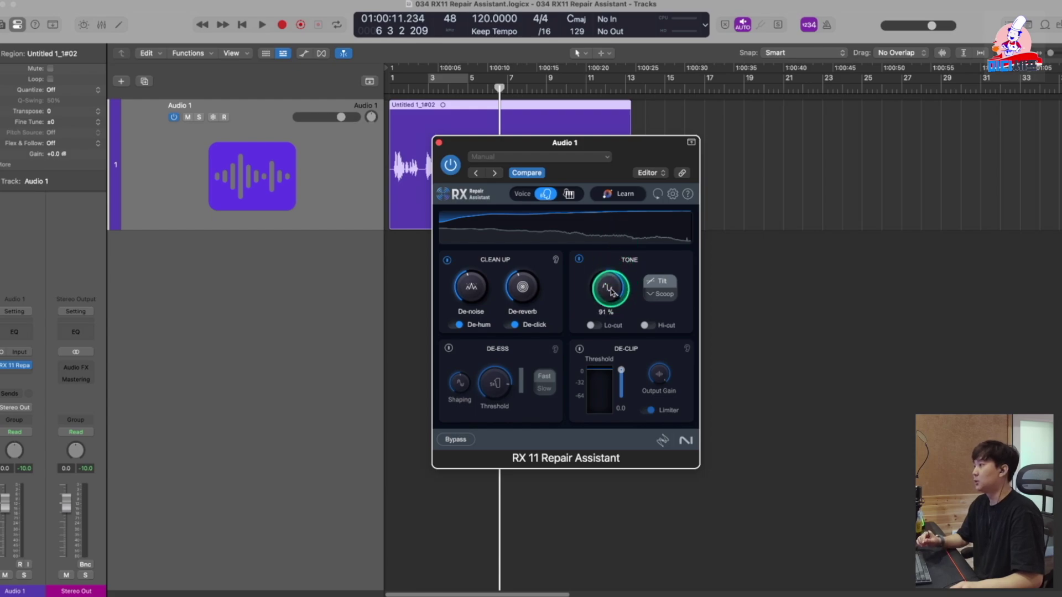
key("space")
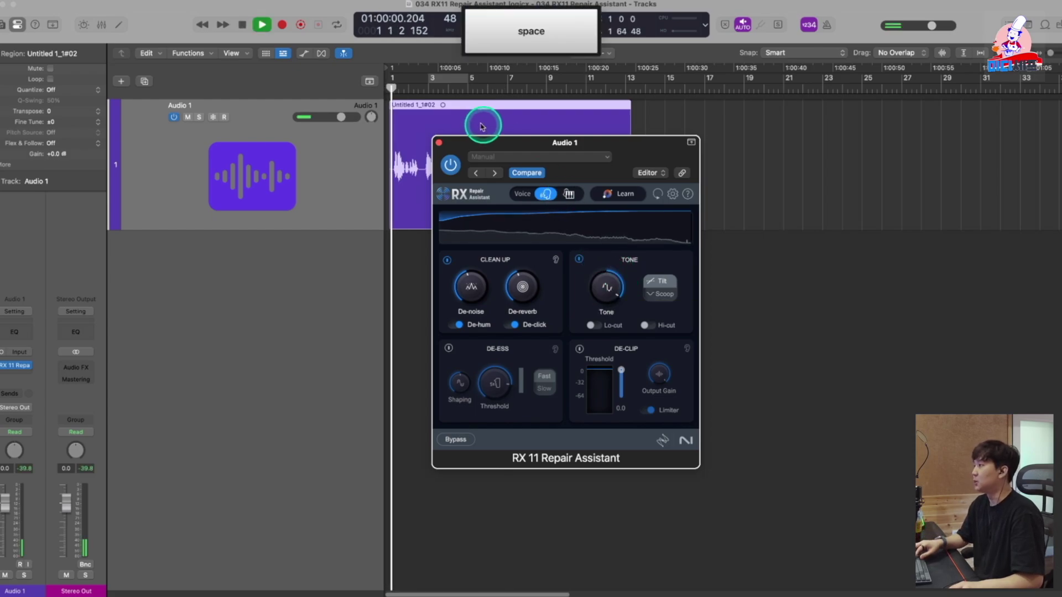
left_click_drag(606, 295, 614, 368)
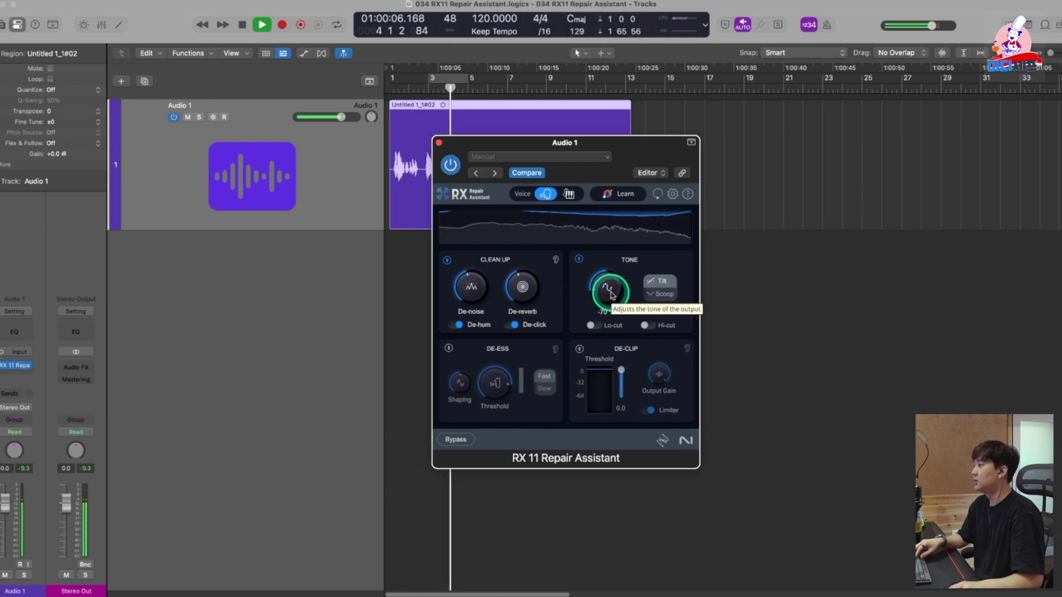
mouse_move(612, 296)
left_mouse_down()
mouse_move(606, 246)
mouse_move(608, 285)
left_mouse_up()
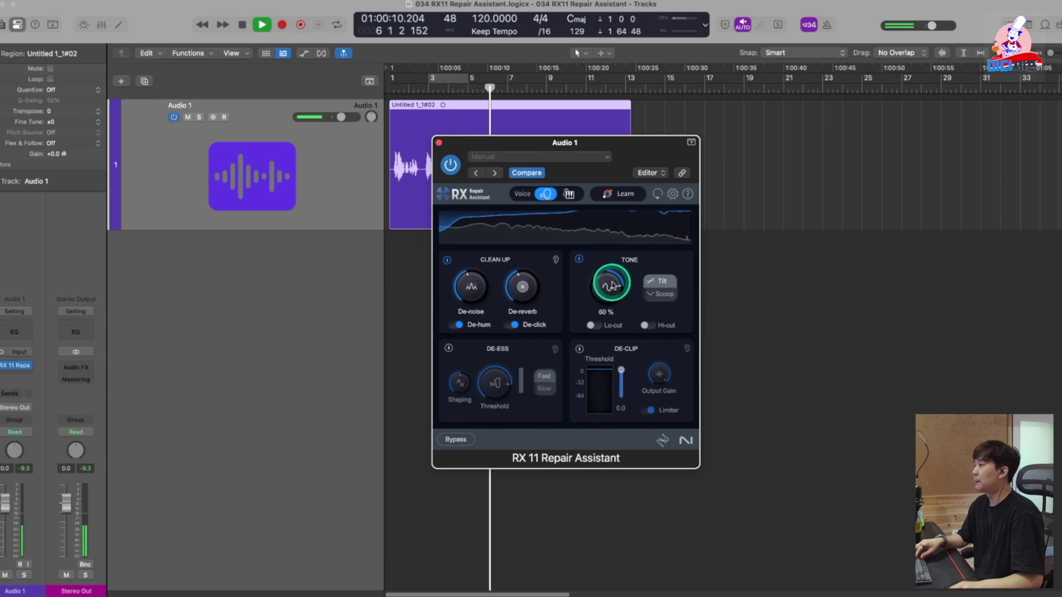
key("space")
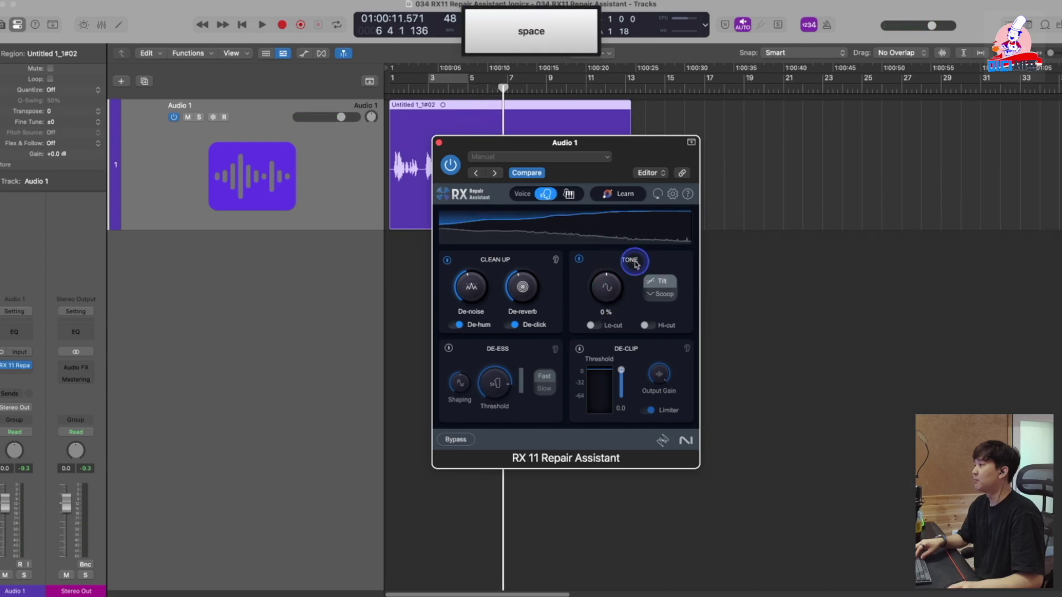
left_click(611, 303)
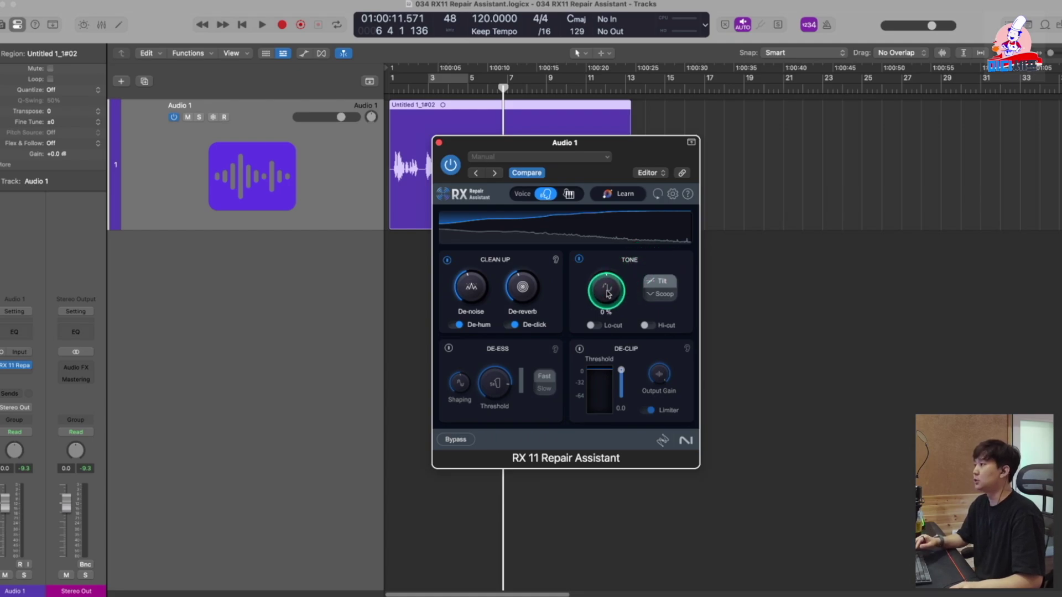
- Enable the Lo-cut and Hi-cut filters in the Tone section and check their effect during playback
left_click(594, 325)
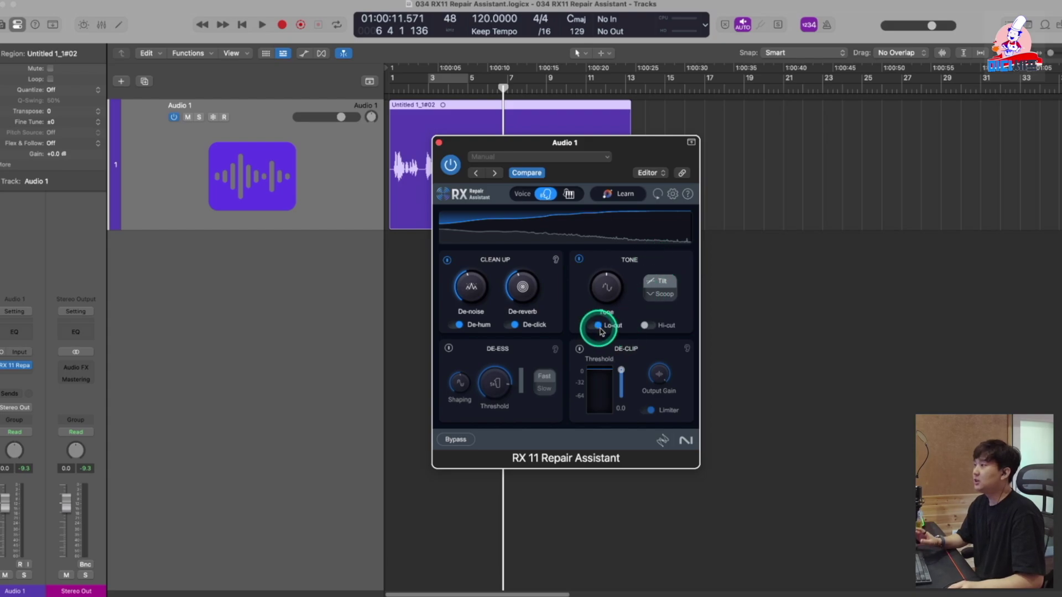
left_click(652, 328)
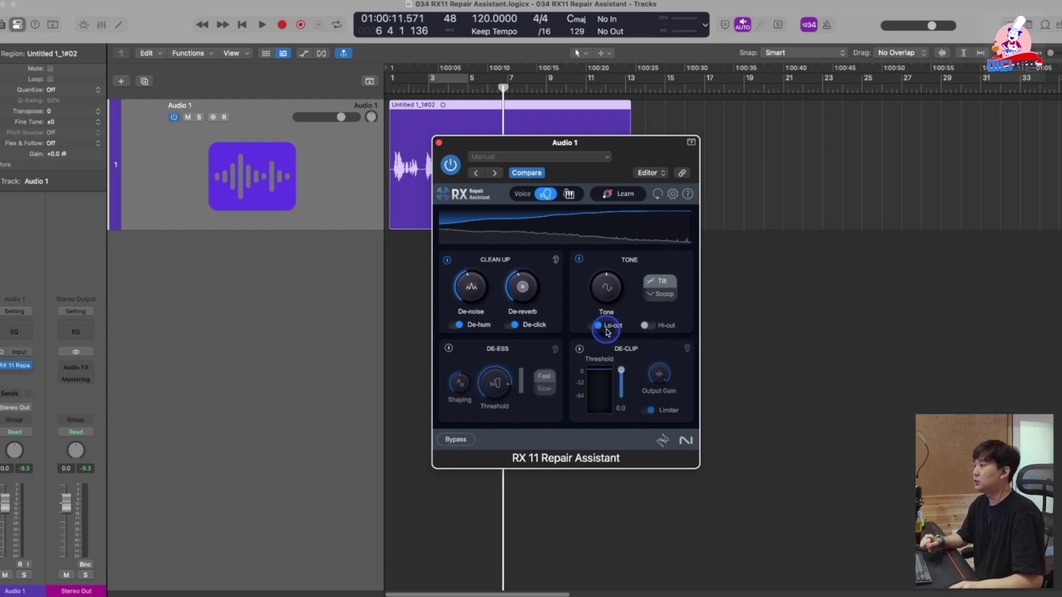
left_click(611, 328)
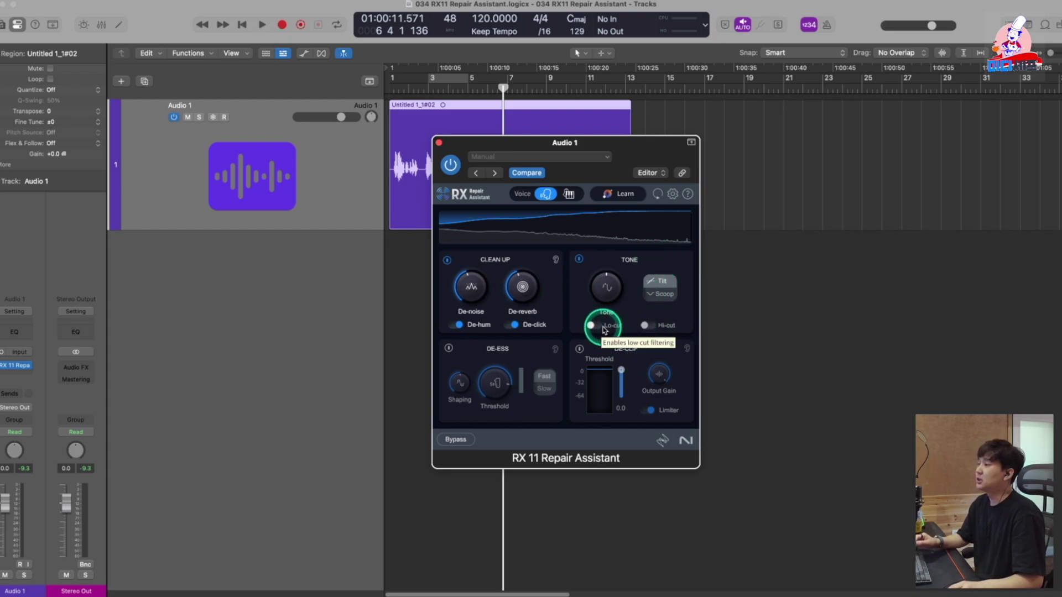
left_click(599, 327)
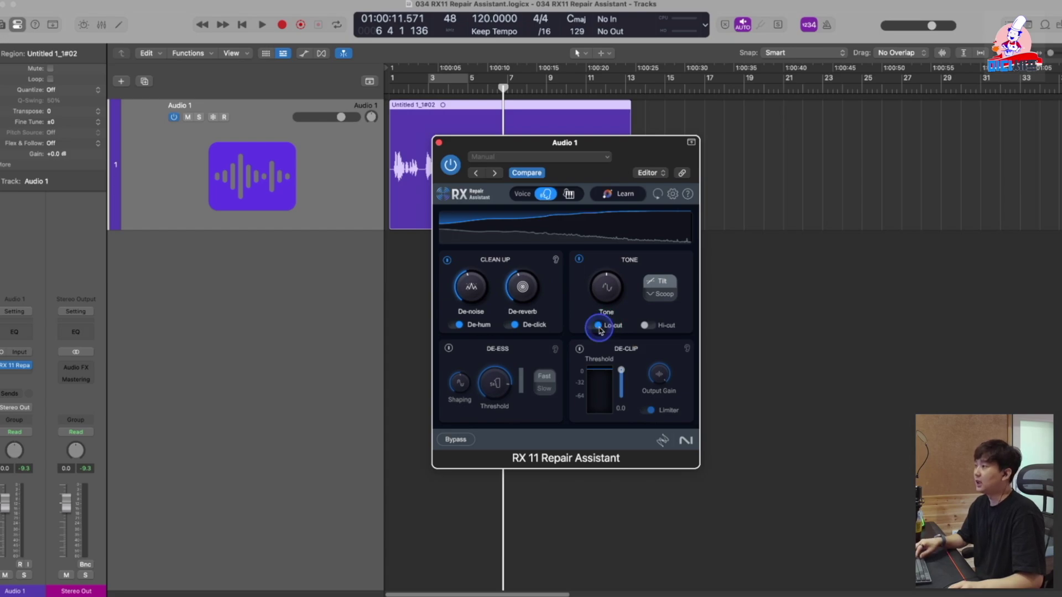
key("space")
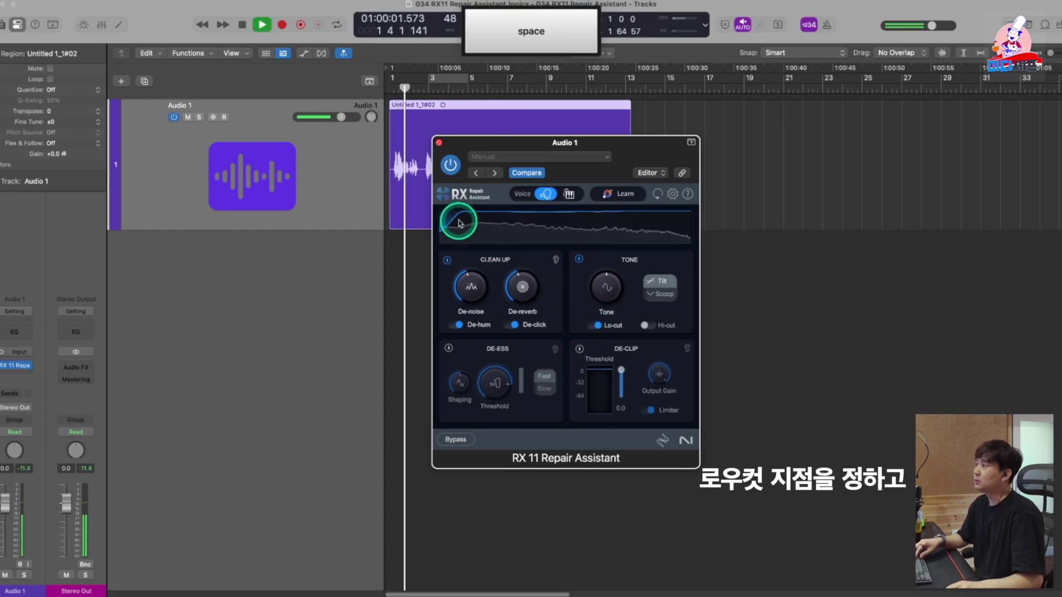
left_click(651, 325)
left_click_drag(655, 210, 688, 240)
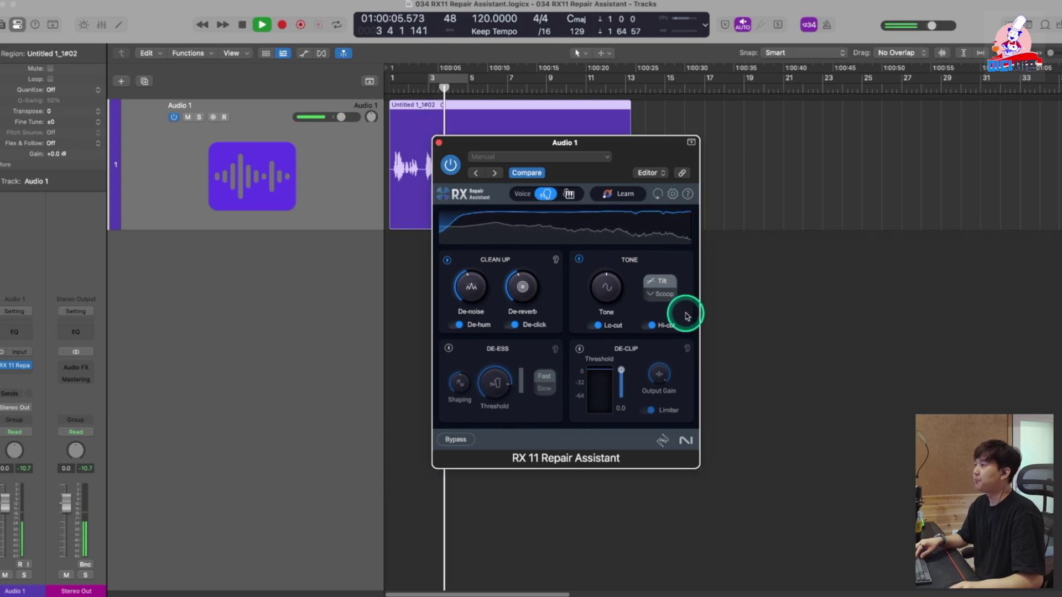
key("space")
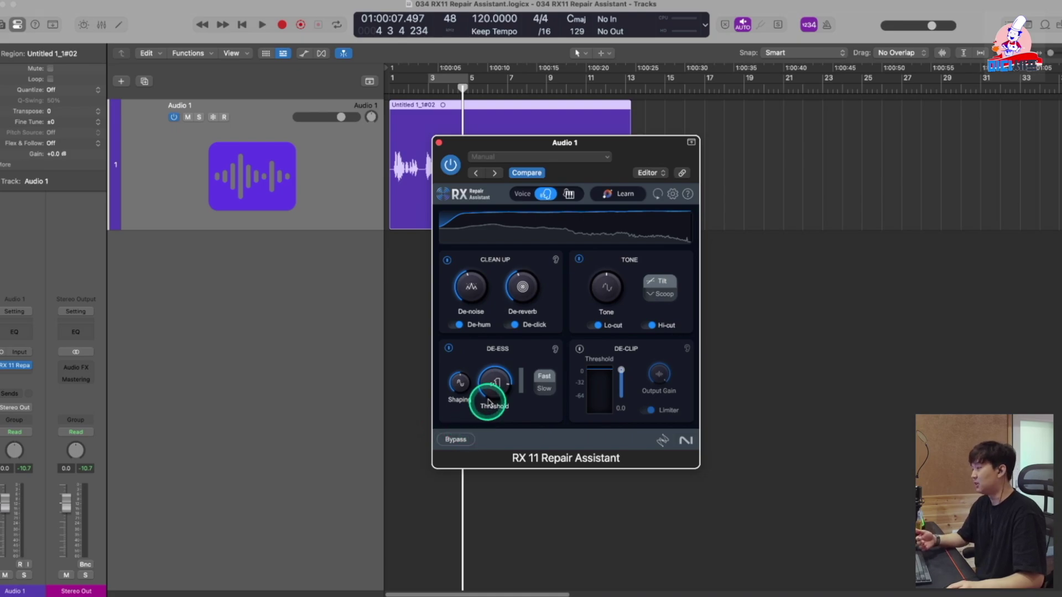
mouse_move(507, 410)
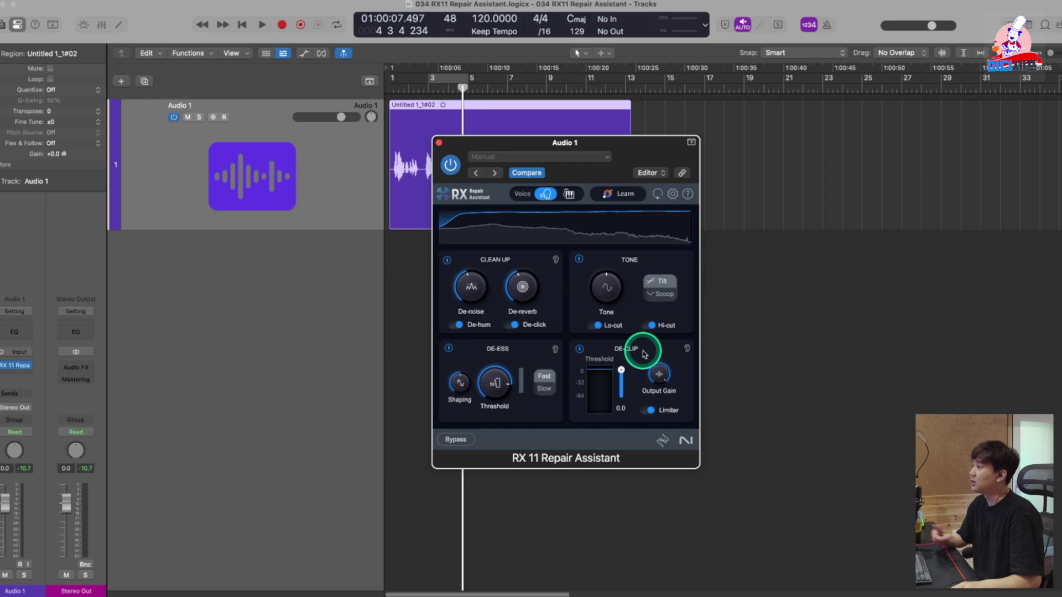
- Play the vocal from the start of the project and compare the sound with the plug-in's processing bypassed and active
left_click_drag(432, 88, 360, 94)
left_click(649, 166)
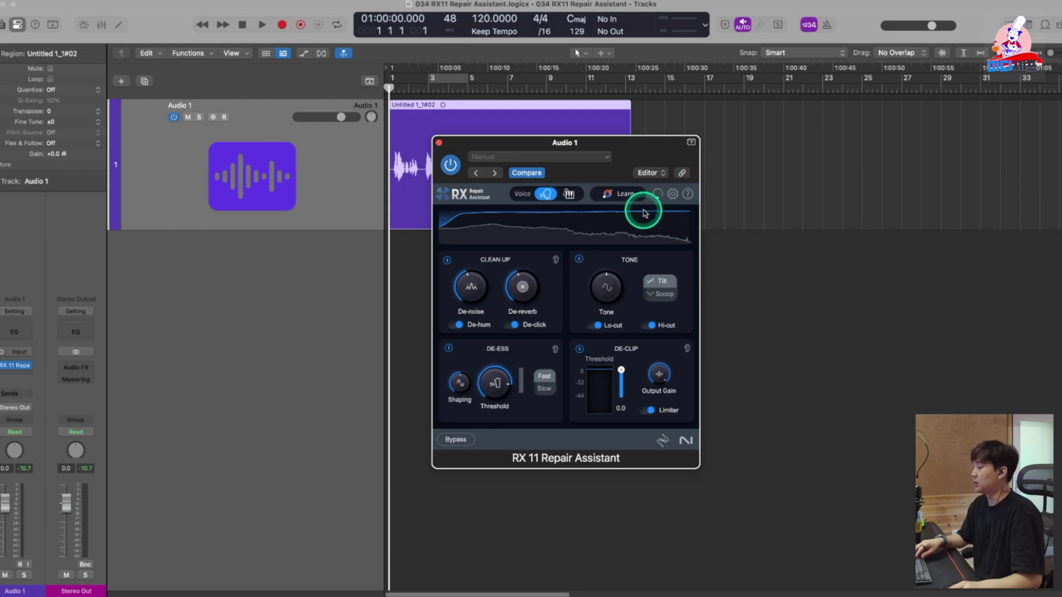
key("space")
left_click(456, 441)
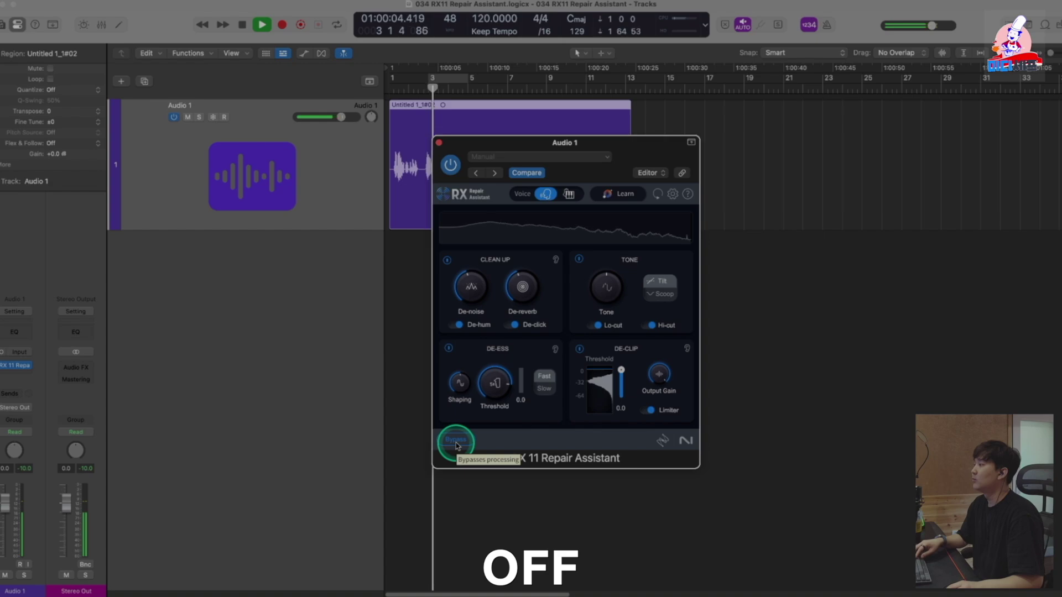
left_click(457, 444)
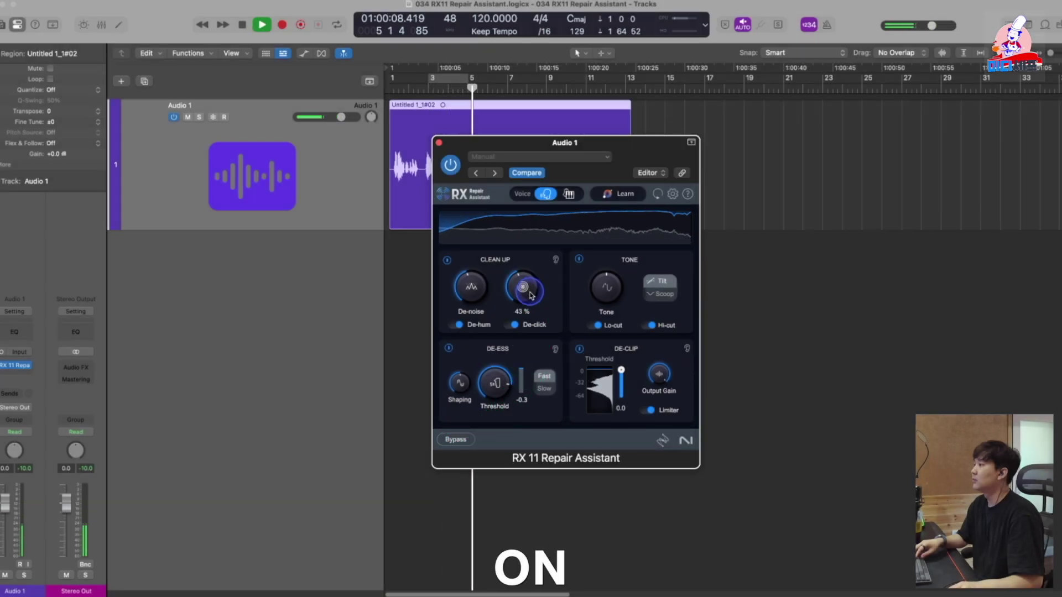
- Set Tone to 30%, De-noise to 33% and De-reverb to 34% during playback
left_click(620, 269)
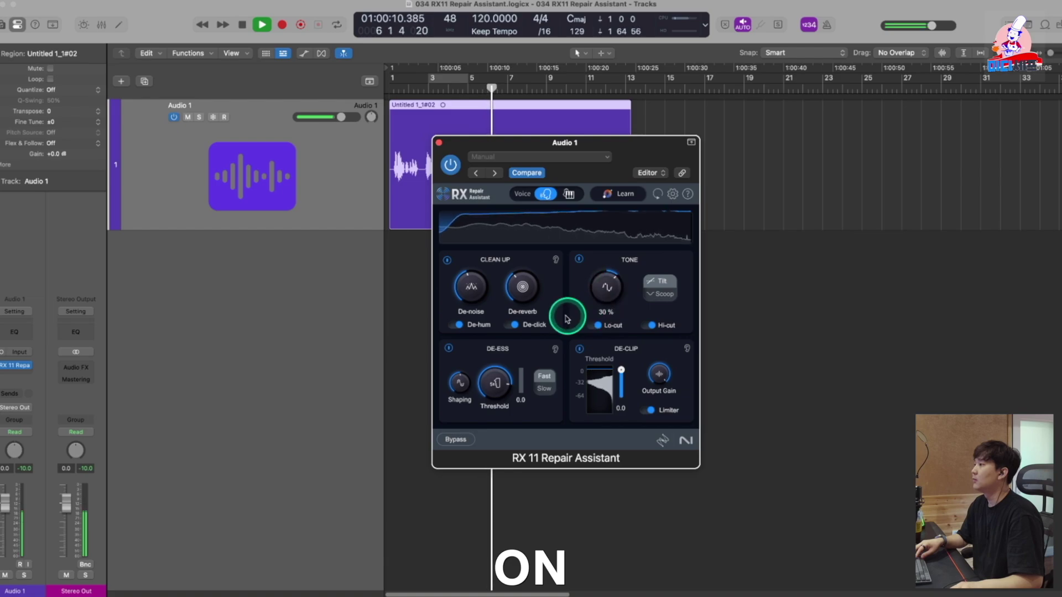
left_click(479, 308)
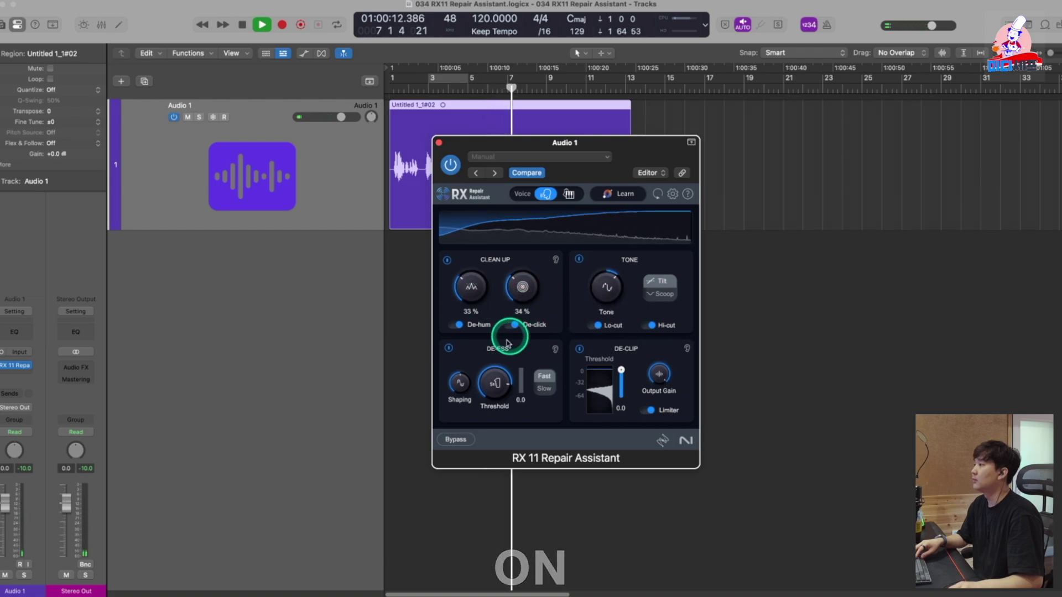
- Compare the adjusted settings against the bypassed vocal during playback, leave the processing active and stop playback
left_click(456, 439)
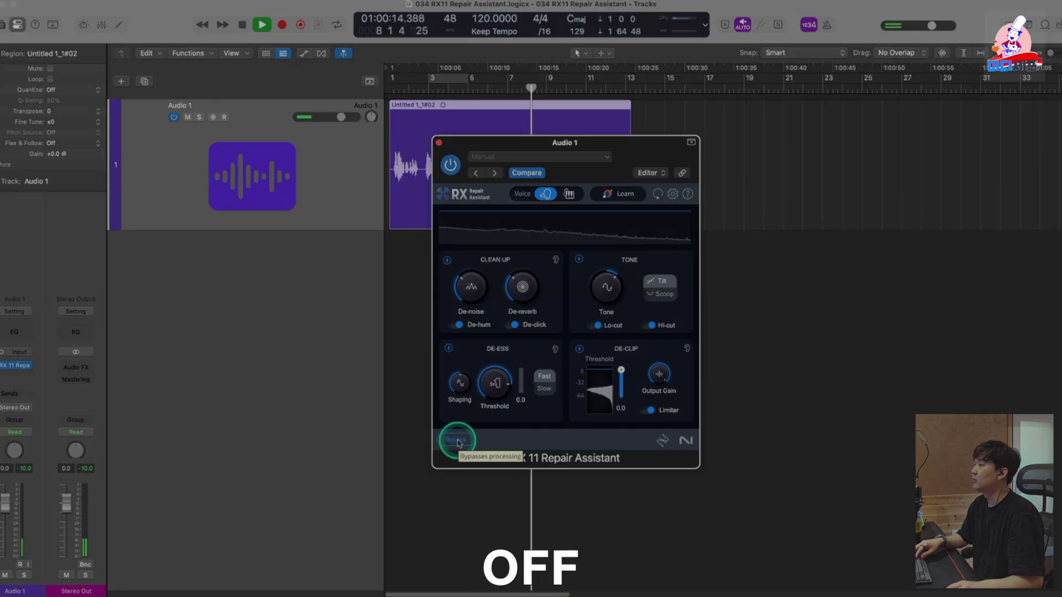
left_click(617, 200)
left_click(467, 471)
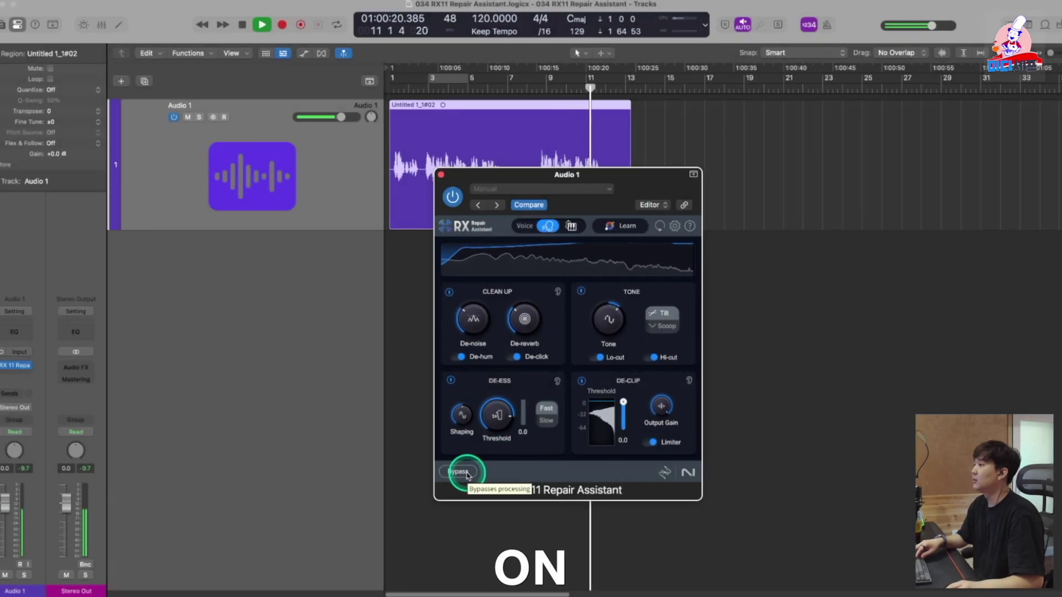
key("space")
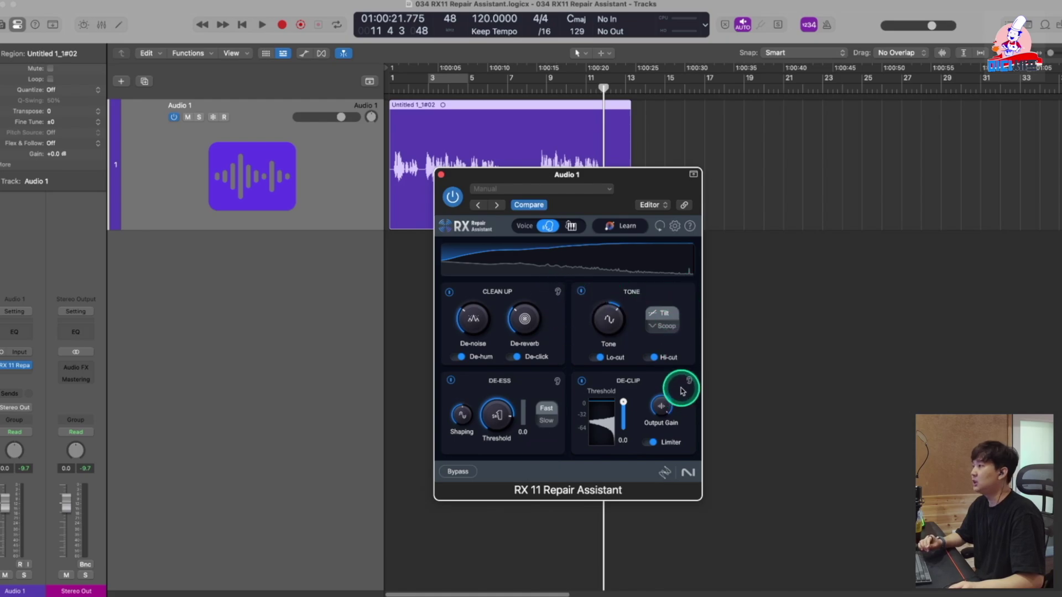
- Return the playhead to the start of the project with the Repair Assistant window kept open
left_click(521, 123)
key("Return")
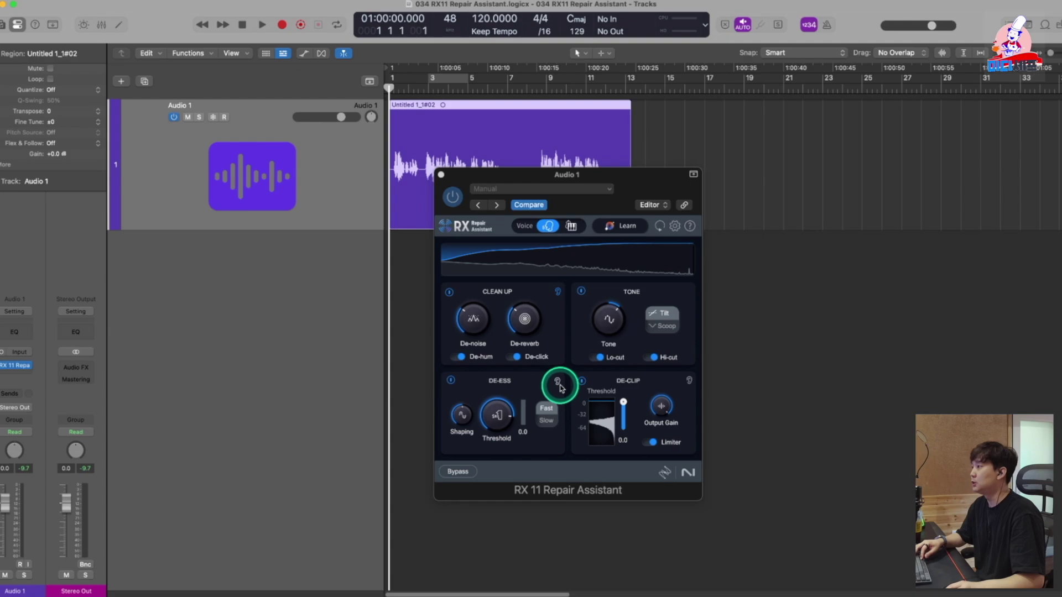
left_click(568, 325)
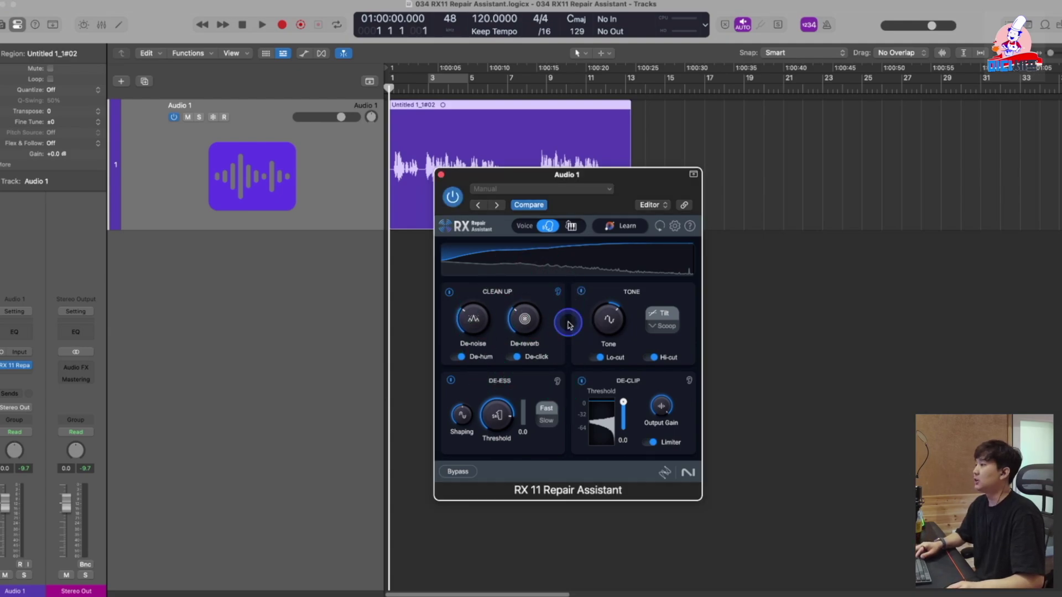